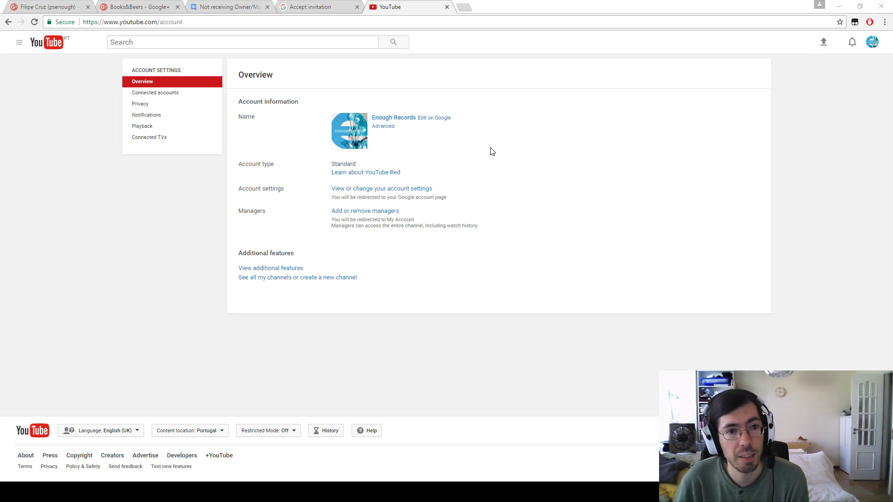
Check the channels available on this account in the switcher twice, closing the list each time.
left_click(873, 45)
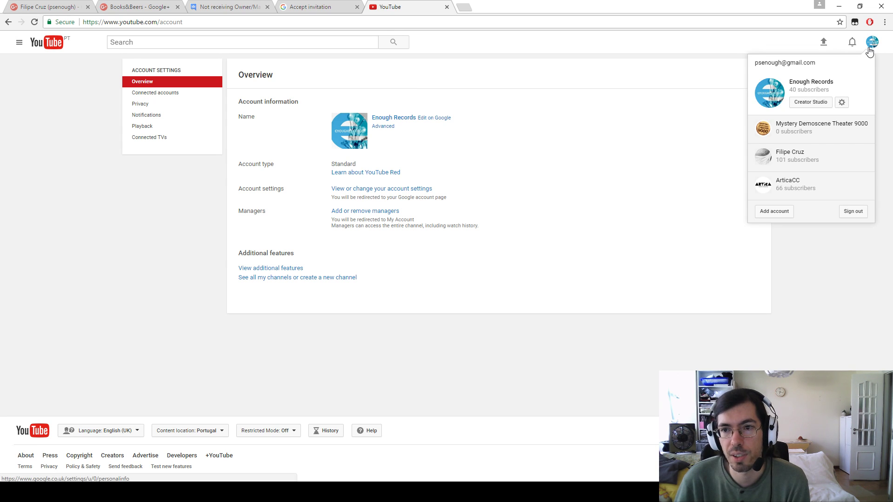
left_click(558, 169)
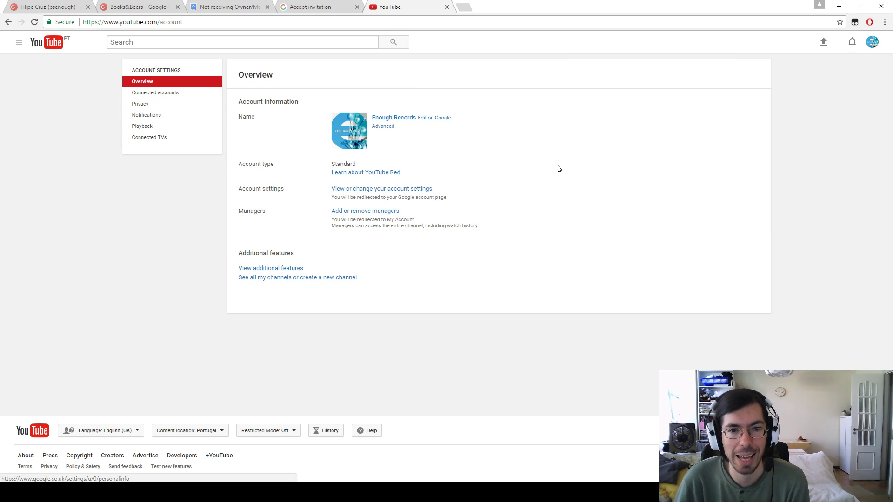
left_click(872, 42)
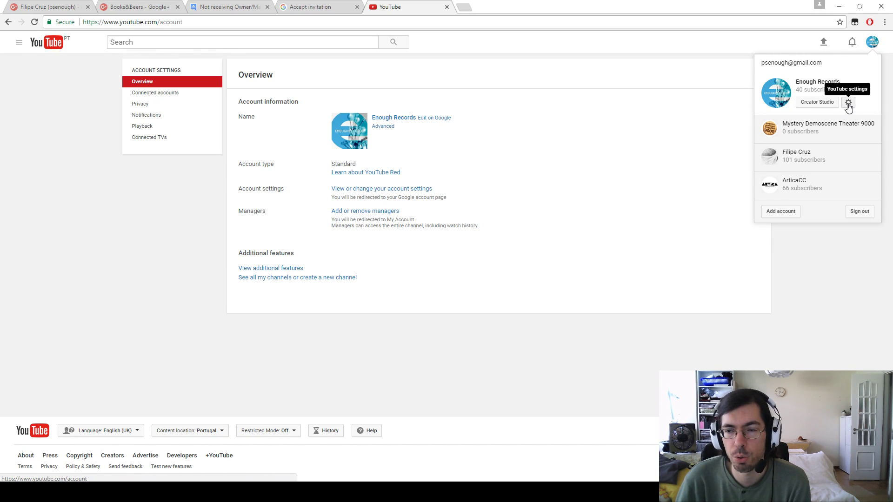
left_click(539, 182)
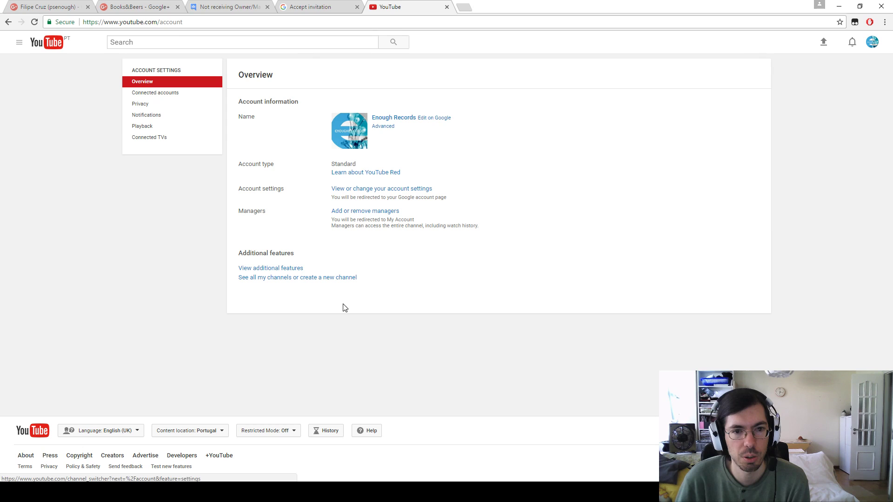
Open the Enough Records permissions list, trial the invite field and role dropdown, then cancel.
left_click(380, 216)
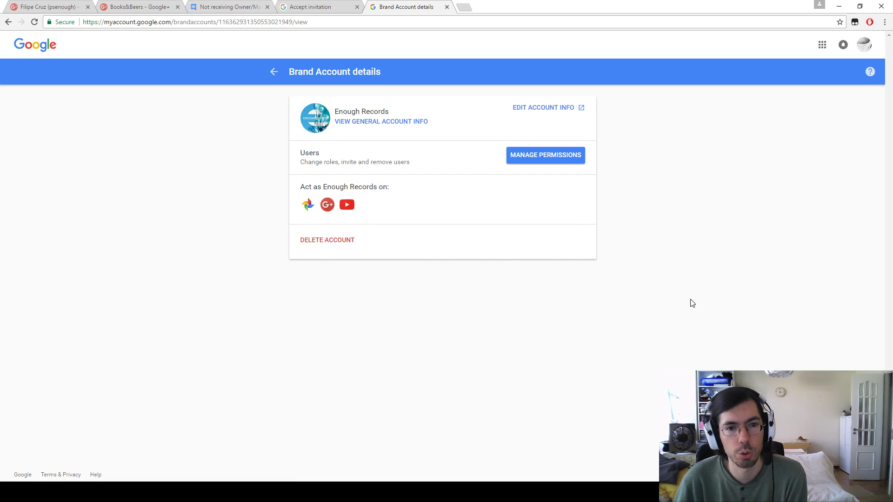
left_click(538, 157)
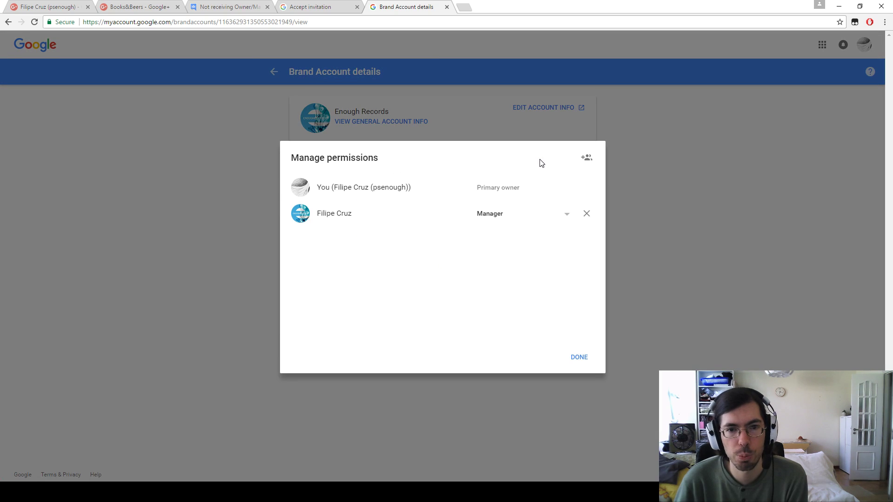
left_click(587, 158)
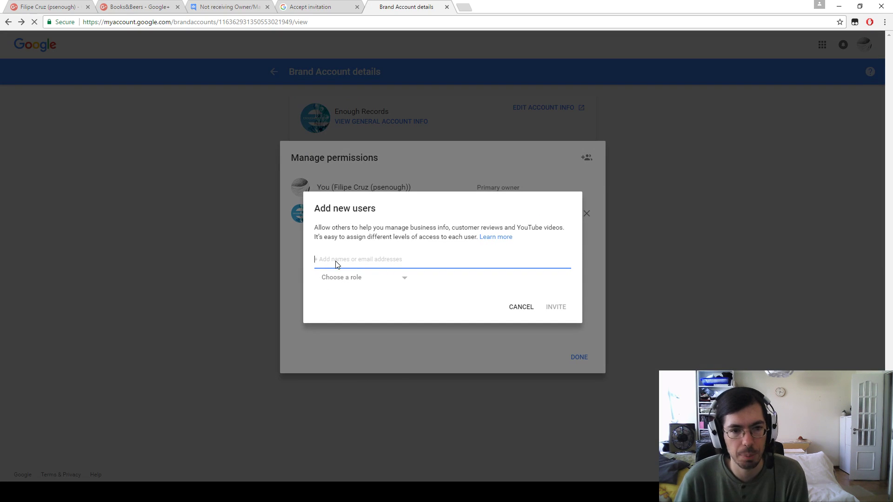
type("jgfsdfg")
key("BackSpace")
key("BackSpace")
key("BackSpace")
key("BackSpace")
key("BackSpace")
key("BackSpace")
key("BackSpace")
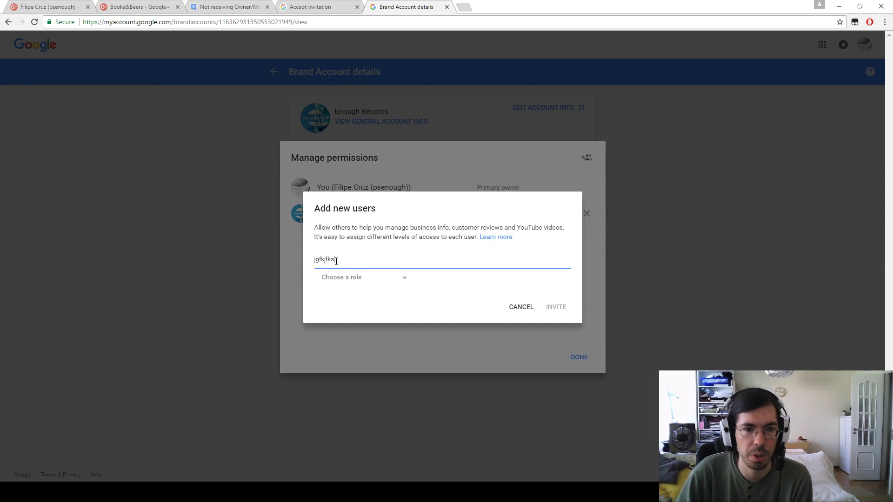
left_click(404, 278)
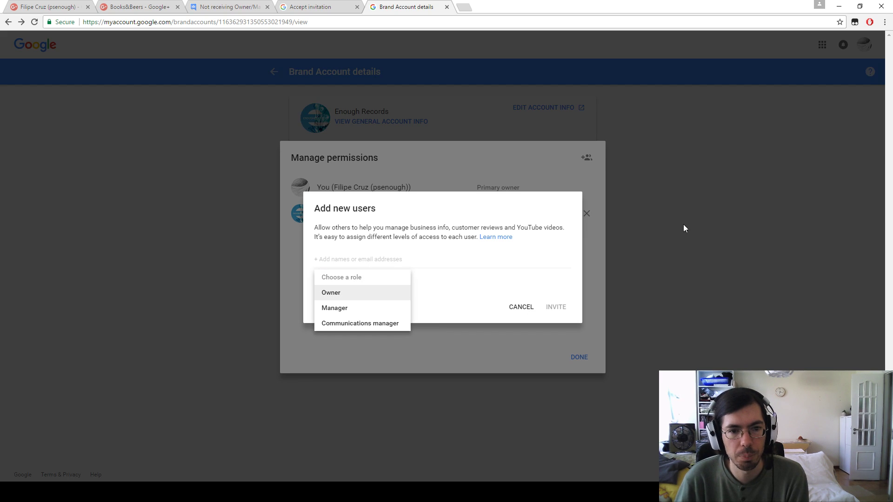
left_click(558, 309)
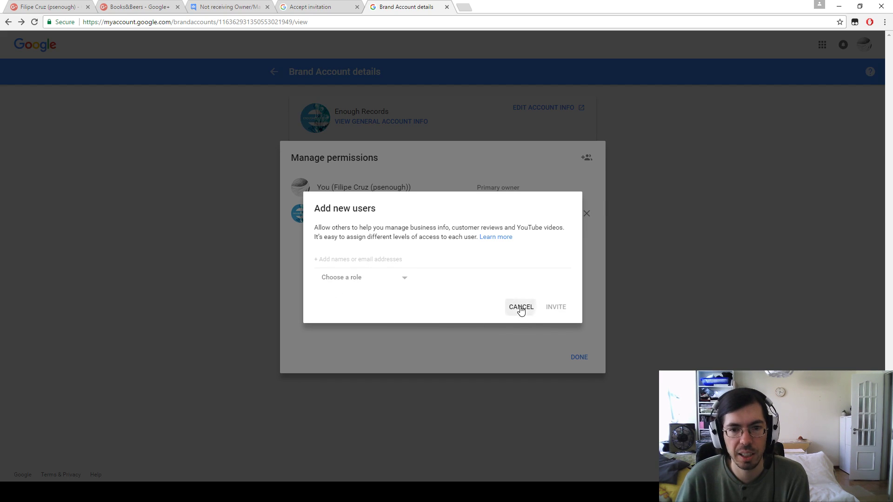
left_click(520, 307)
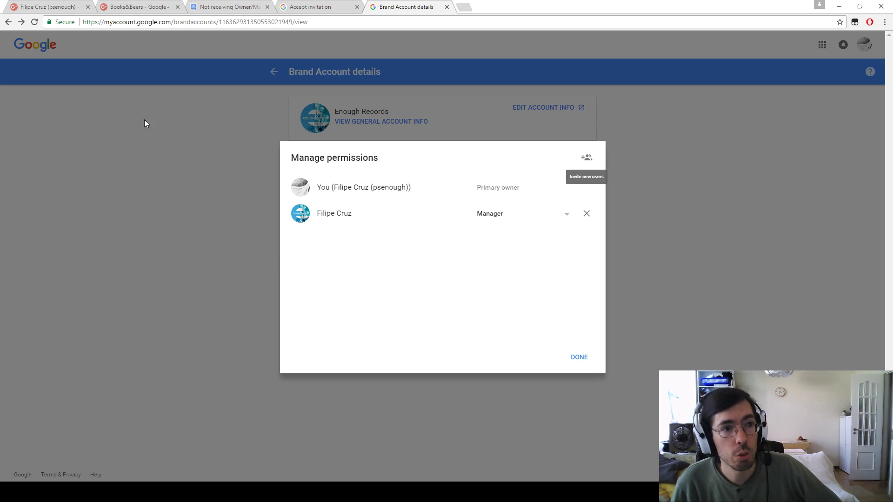
Switch to the personal Google+ profile tab showing 406 followers.
left_click(38, 6)
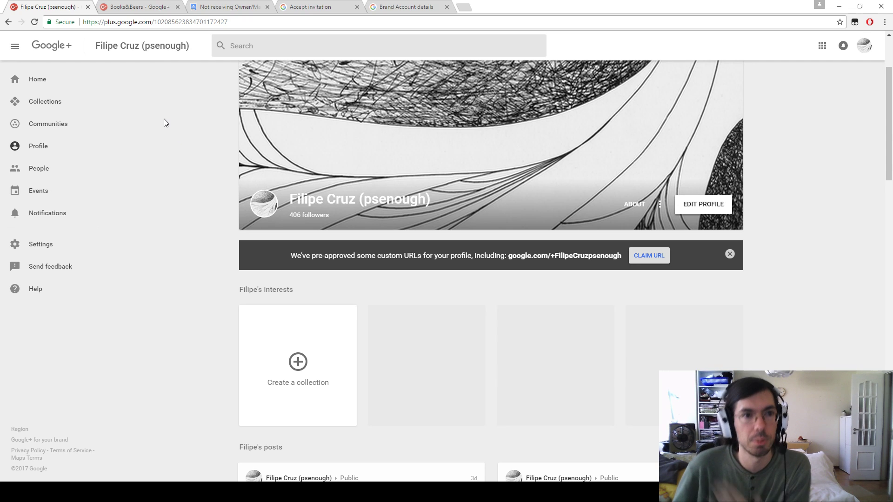
View the Books&Beers Google+ page, then bring up the missing Owner/Manager invitations forum thread.
left_click(137, 10)
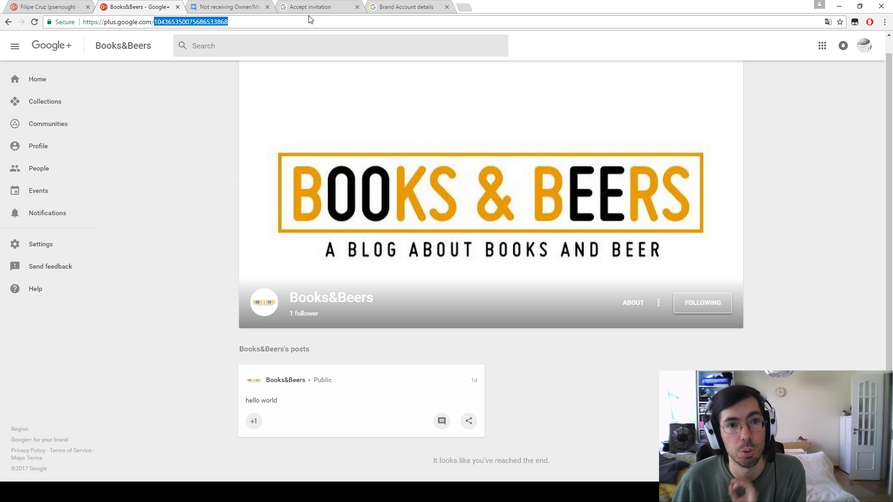
left_click(229, 7)
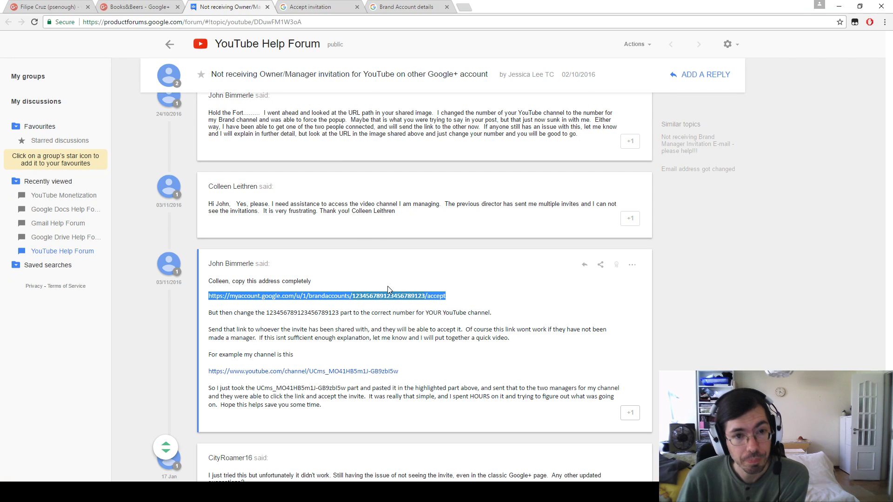
Confirm the invitation URL's account number matches the Books&Beers Google+ page, then reload it.
left_click(312, 9)
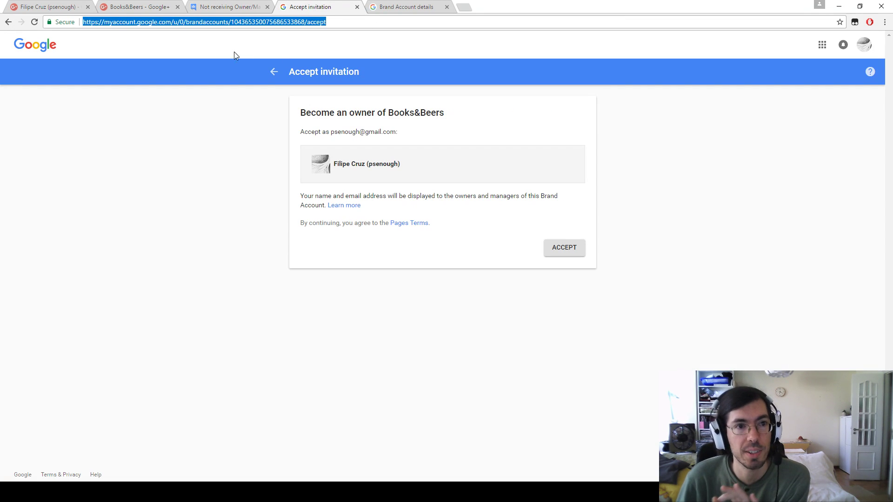
left_click(266, 22)
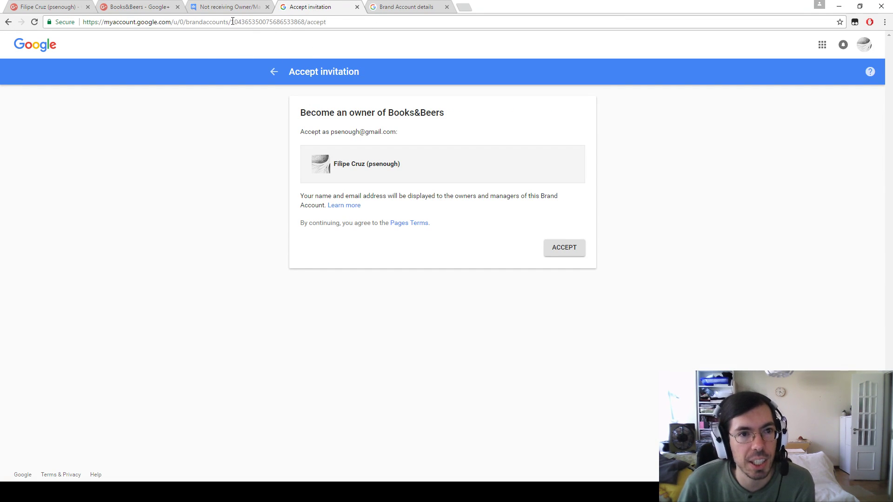
left_click_drag(231, 21, 304, 20)
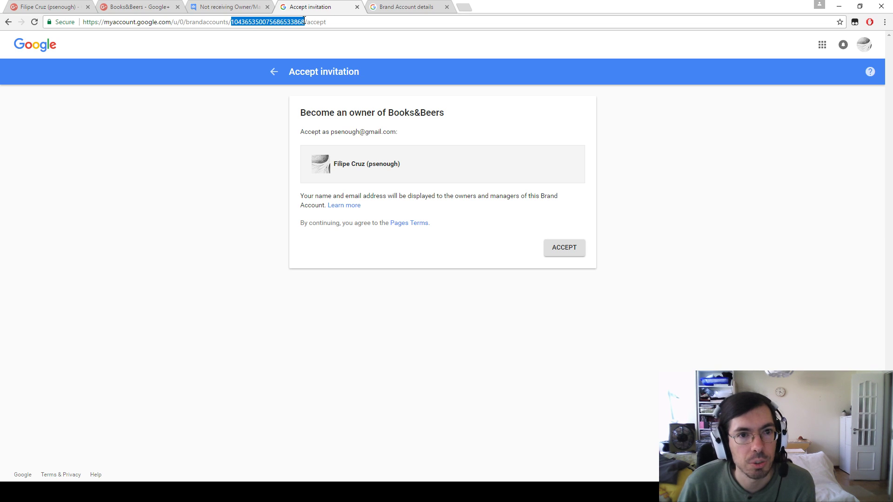
left_click(131, 11)
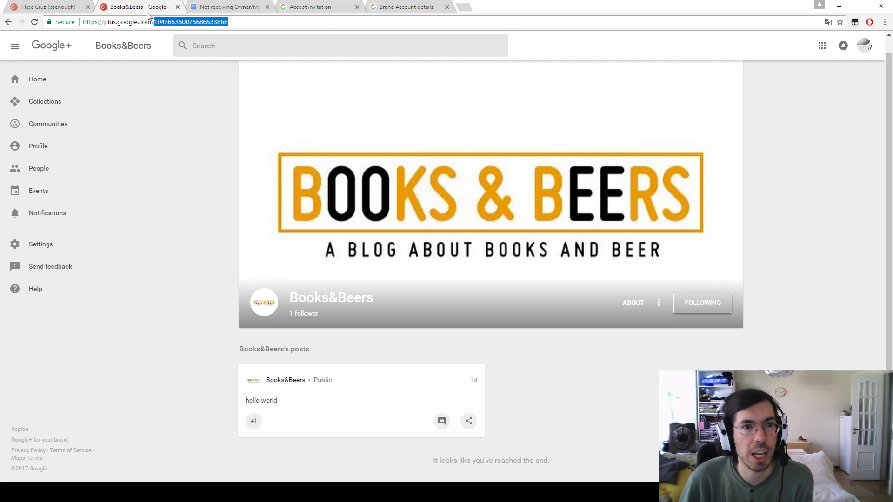
left_click(305, 10)
left_click(354, 19)
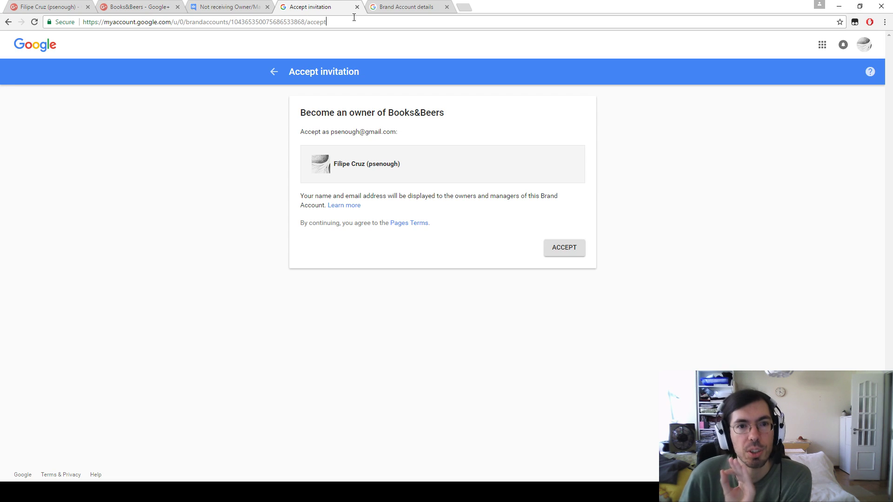
key("Return")
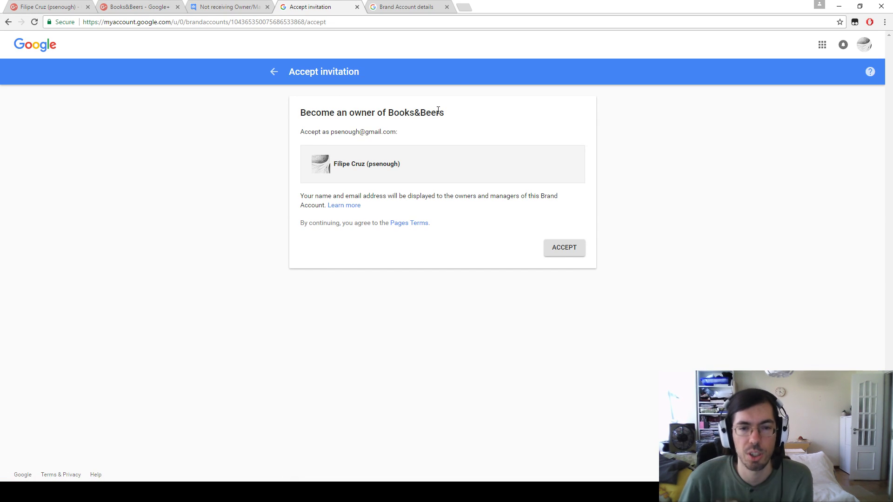
Accept ownership of Books&Beers, then load youtube.com in the first tab.
left_click(563, 249)
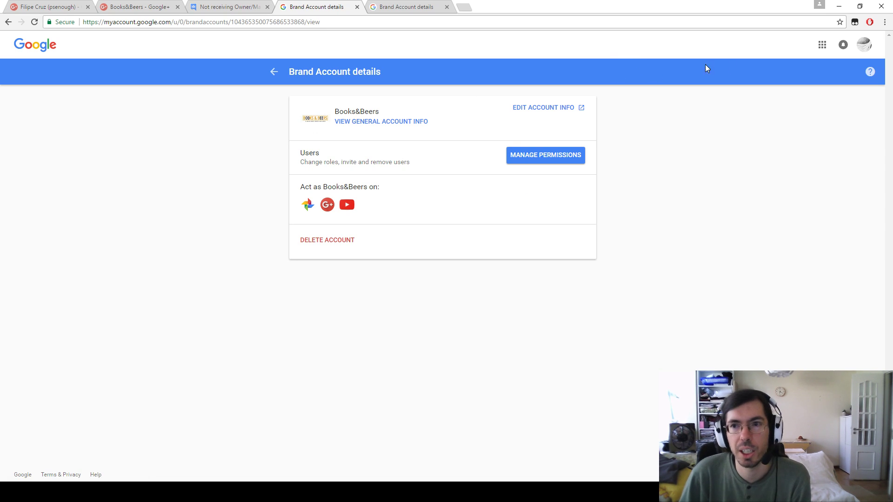
left_click(43, 6)
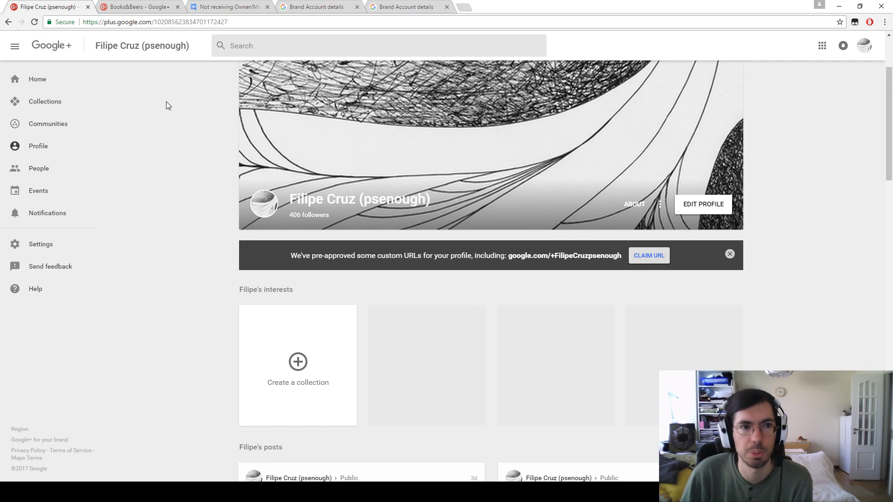
left_click(150, 23)
type("youtube")
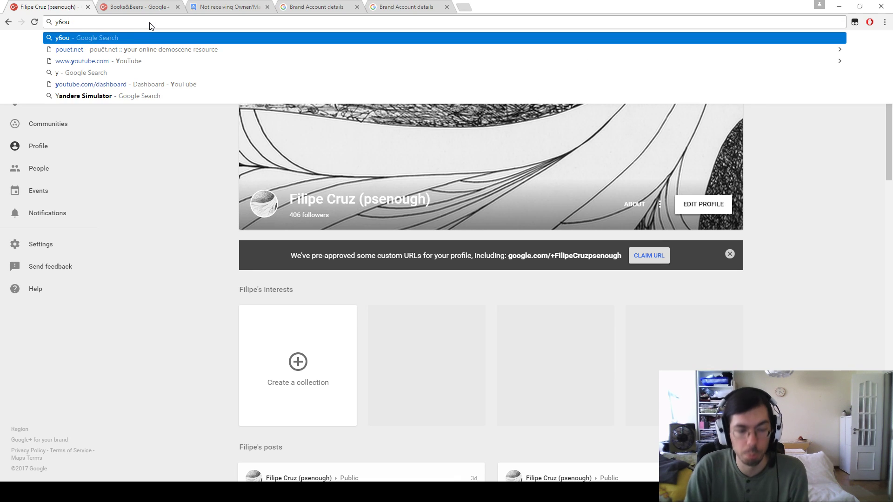
key("BackSpace")
key("BackSpace")
key("BackSpace")
key("BackSpace")
key("BackSpace")
key("BackSpace")
type("6")
key("BackSpace")
type("outube.com")
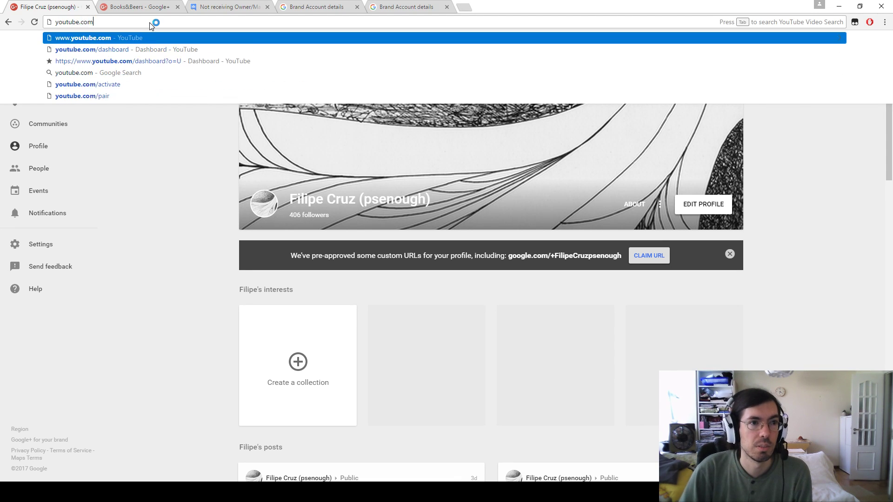
key("Return")
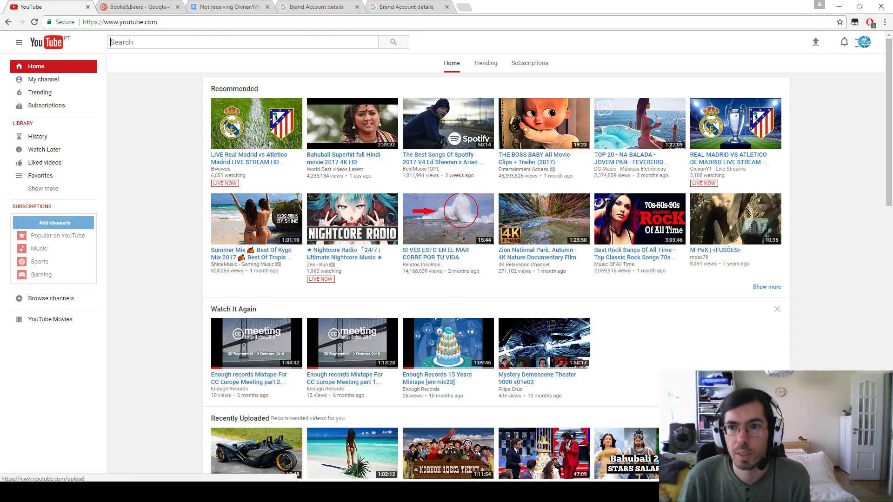
Confirm Books&Beers (256 subscribers) appears in YouTube's channel switcher, then return to its Google+ page.
left_click(864, 43)
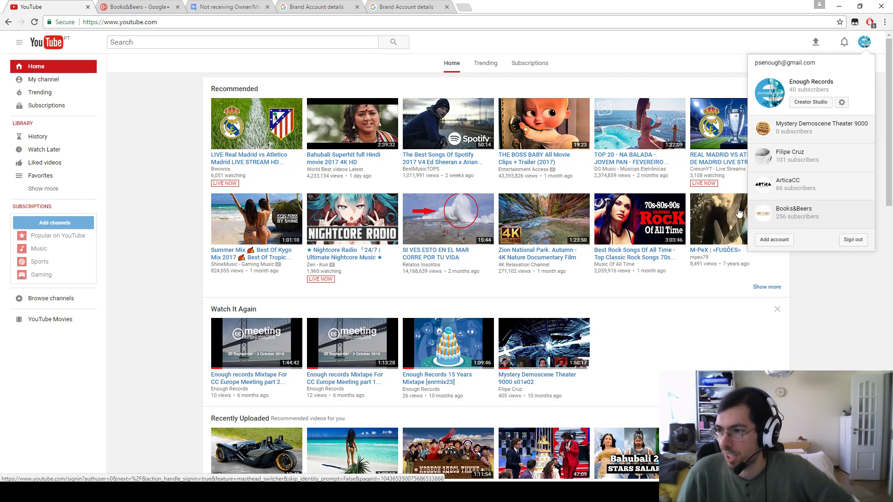
left_click(134, 8)
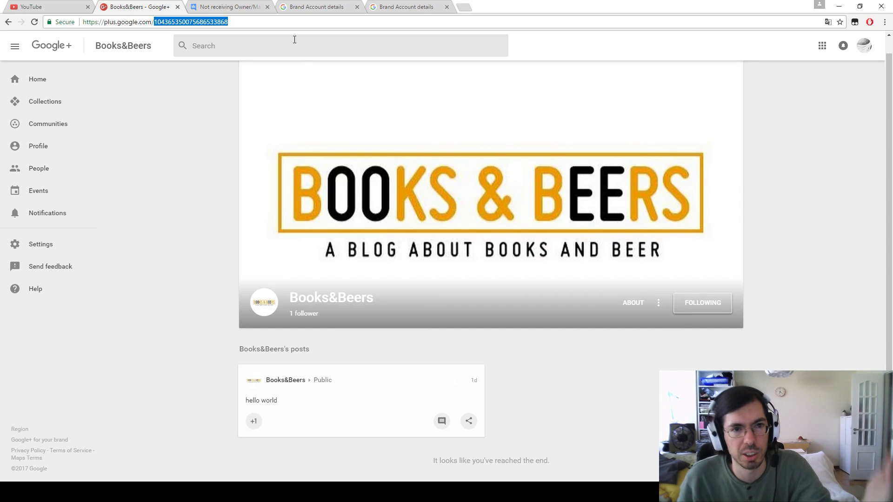
Return to the forum thread and select the manual accept-invitation URL in the reply.
left_click(318, 7)
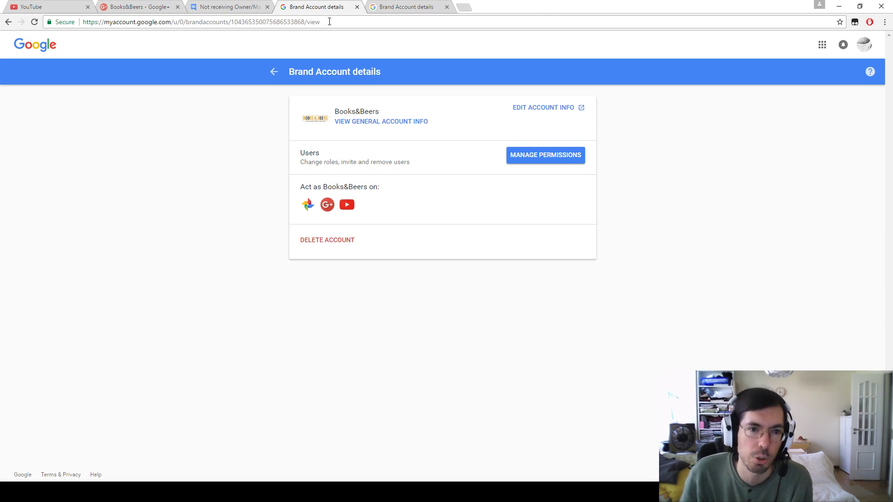
left_click(219, 7)
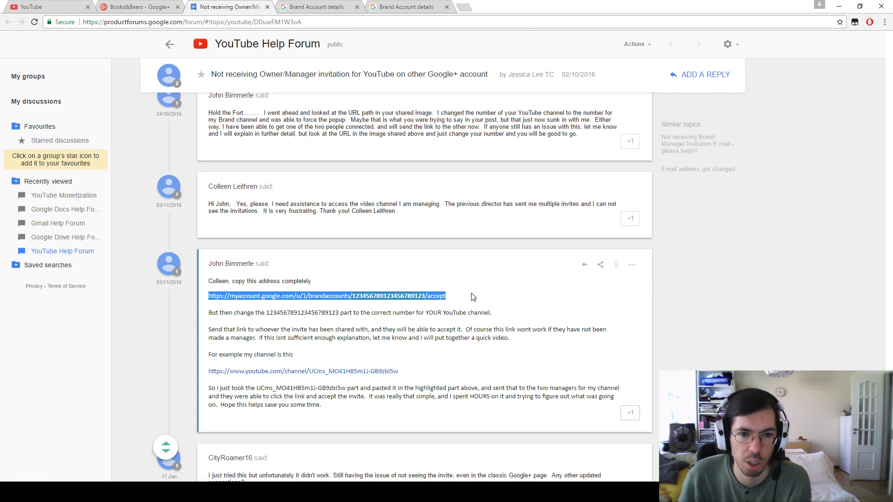
left_click_drag(467, 299, 208, 300)
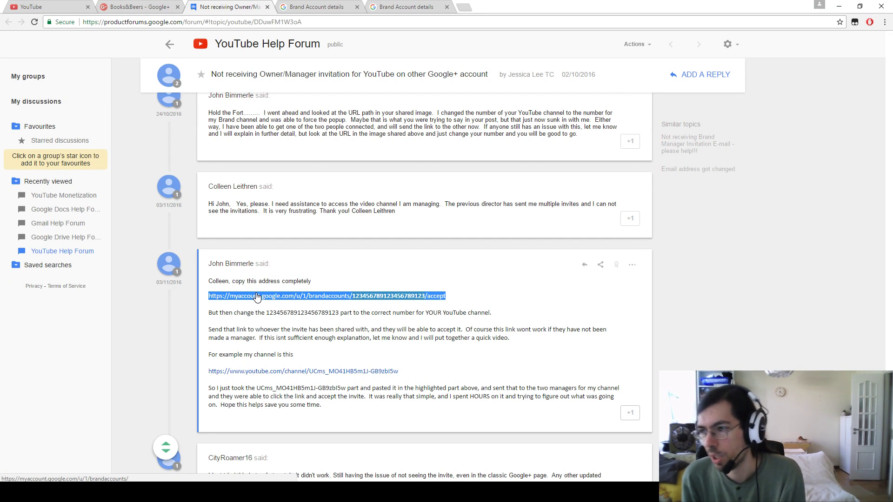